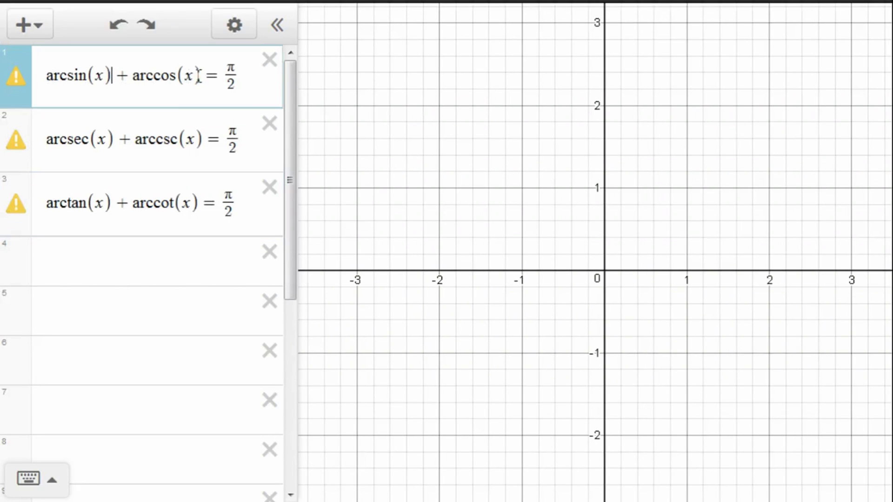
# Step: Highlight the arcsin, arcsec and arctan identities in turn, then clear the selection
pyautogui.hotkey('ctrl', 'a')
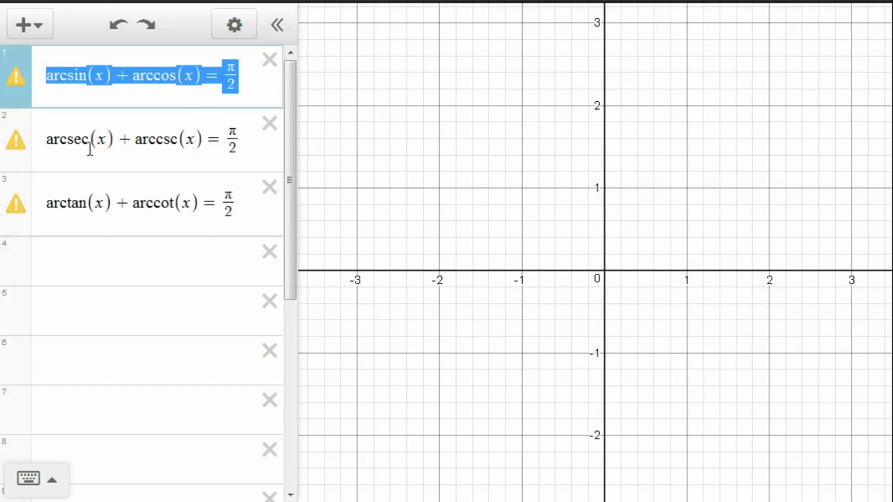
pyautogui.click(48, 139)
pyautogui.moveTo(48, 140); pyautogui.dragTo(244, 144)
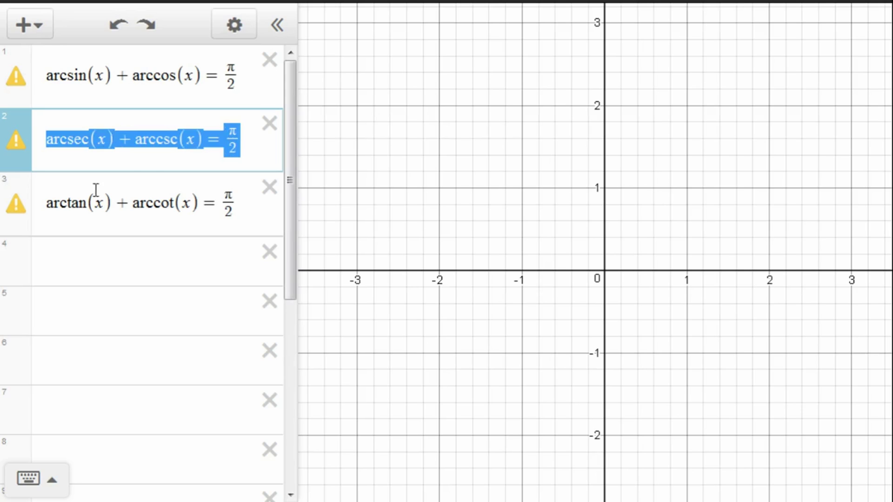
pyautogui.click(78, 202)
pyautogui.moveTo(124, 212); pyautogui.dragTo(238, 211)
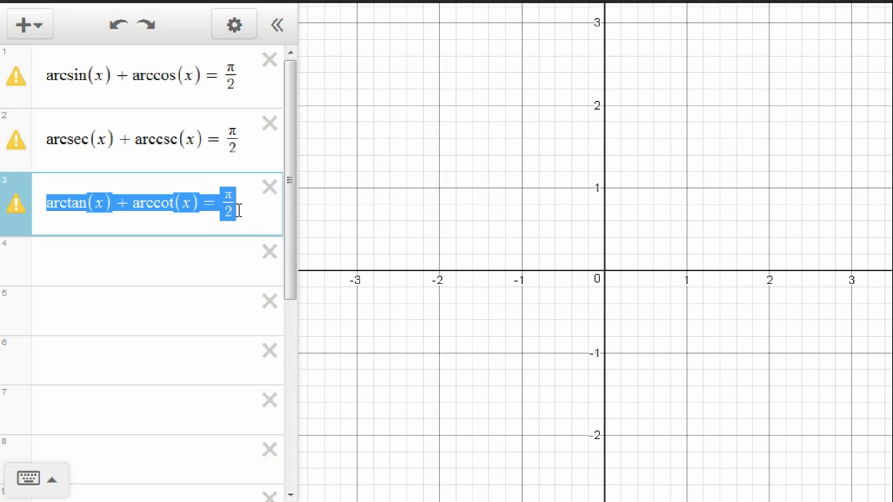
pyautogui.click(238, 210)
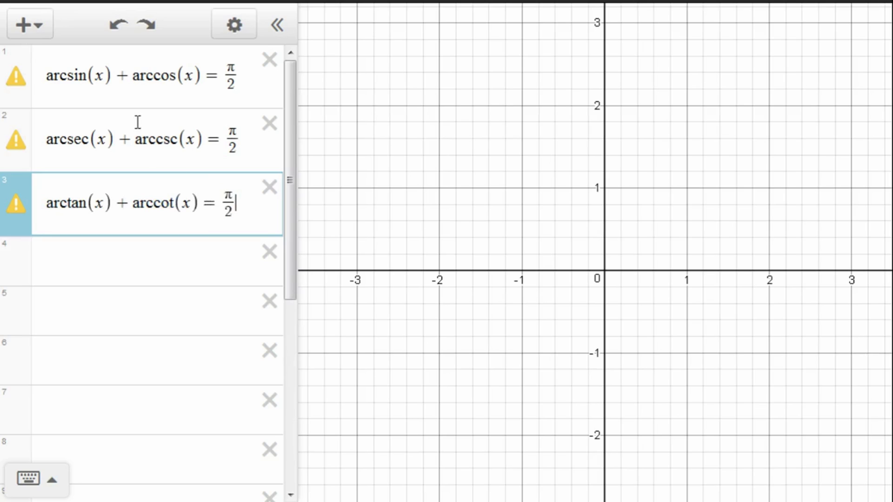
# Step: Delete '+ arccos(x) = π/2' from row 1, leaving just arcsin(x)
pyautogui.doubleClick(122, 74)
pyautogui.keyDown('shift'); pyautogui.click(231, 75); pyautogui.keyUp('shift')
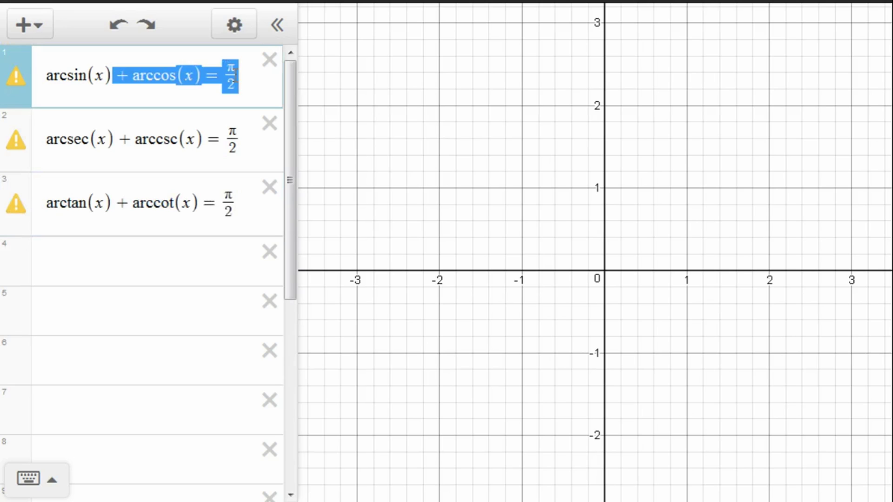
pyautogui.press('BackSpace')
# Step: Trim row 2 to arccos(x), then select row 3's arctan + arccot identity for replacement
pyautogui.doubleClick(124, 123)
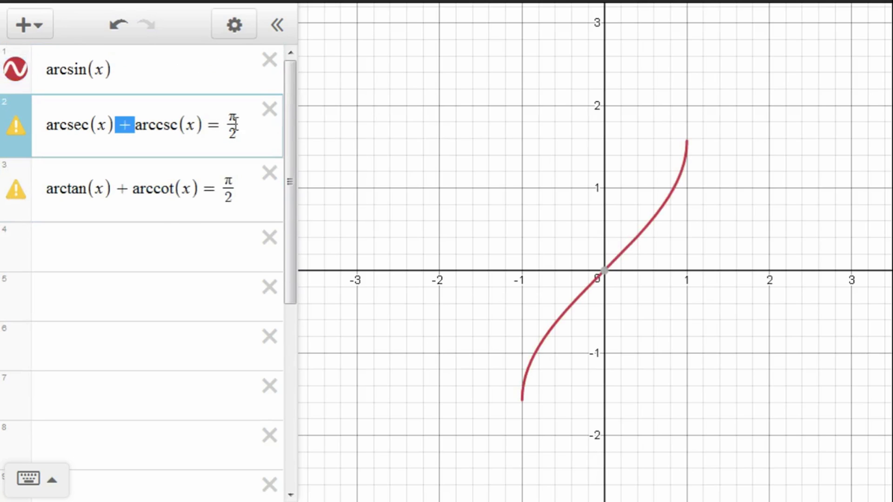
pyautogui.keyDown('shift'); pyautogui.click(248, 125); pyautogui.keyUp('shift')
pyautogui.press('BackSpace')
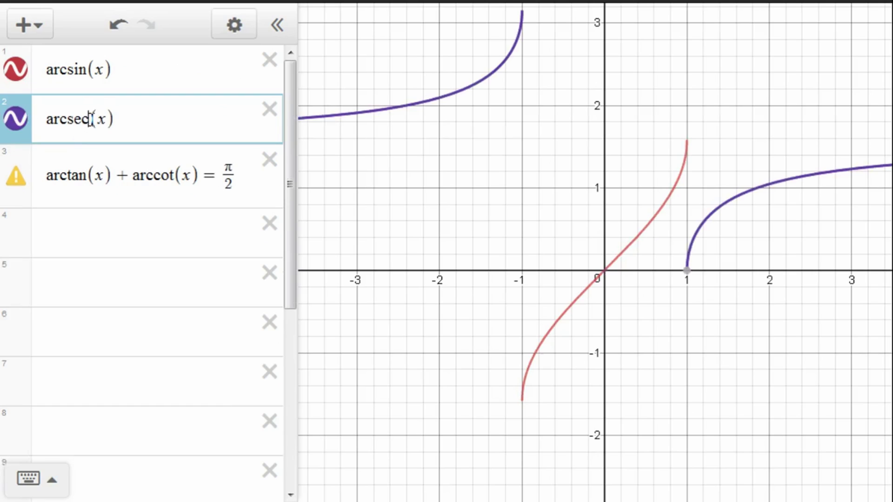
pyautogui.click(90, 121)
pyautogui.press('BackSpace')
pyautogui.press('BackSpace')
pyautogui.press('BackSpace')
pyautogui.write('cos')
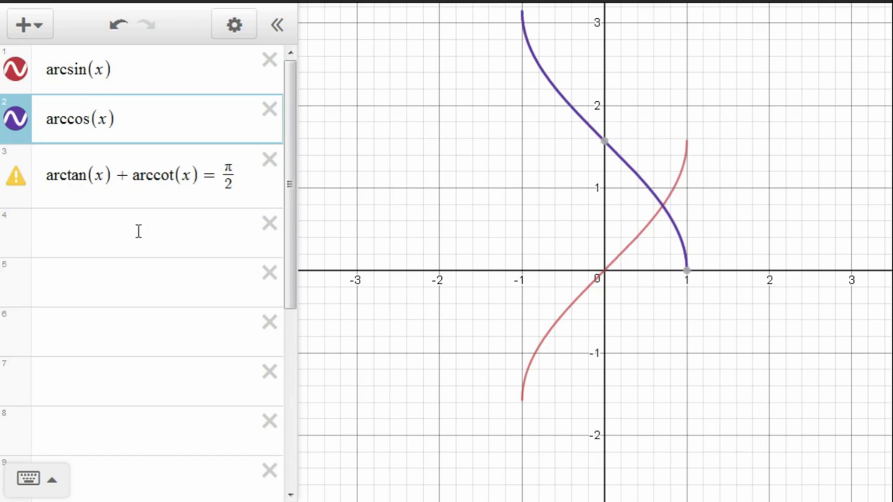
pyautogui.click(48, 176)
pyautogui.moveTo(44, 176); pyautogui.dragTo(262, 181)
# Step: Overwrite row 3 with (arcsin(x)+arccos(x)), dropping the /2 so it plots at π/2
pyautogui.write('arcsi')
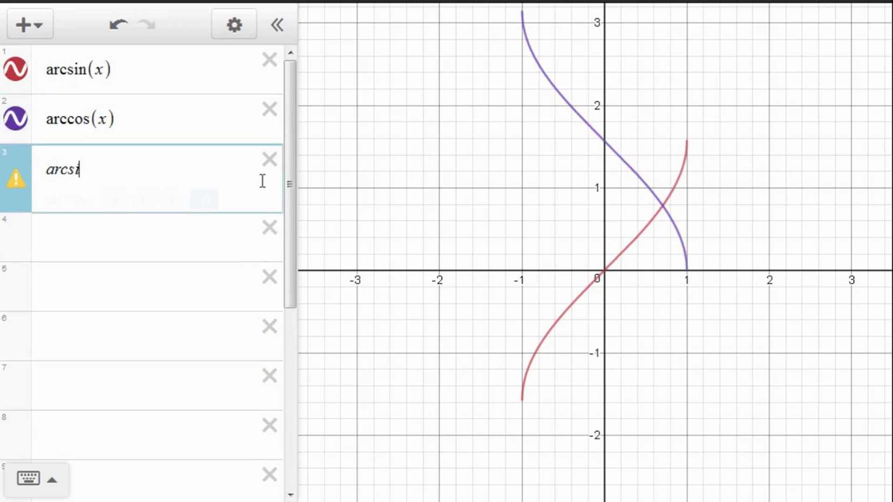
pyautogui.write('n(x)+arccos(x')
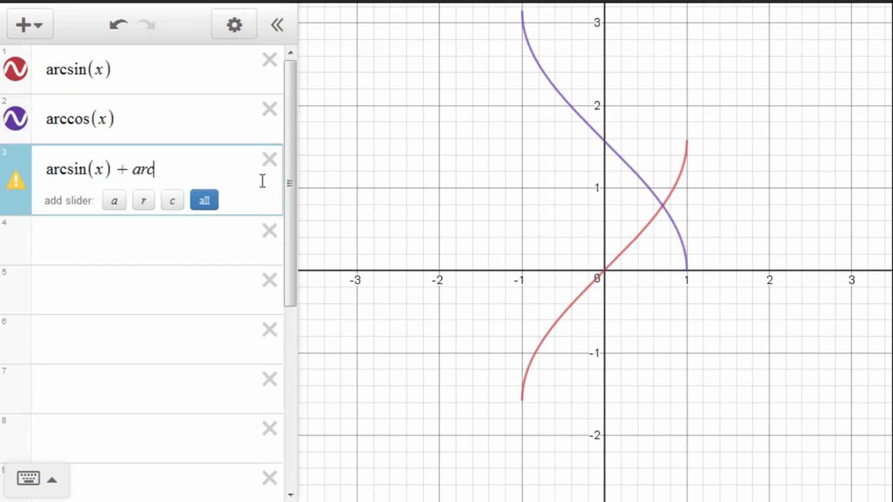
pyautogui.write('))/2')
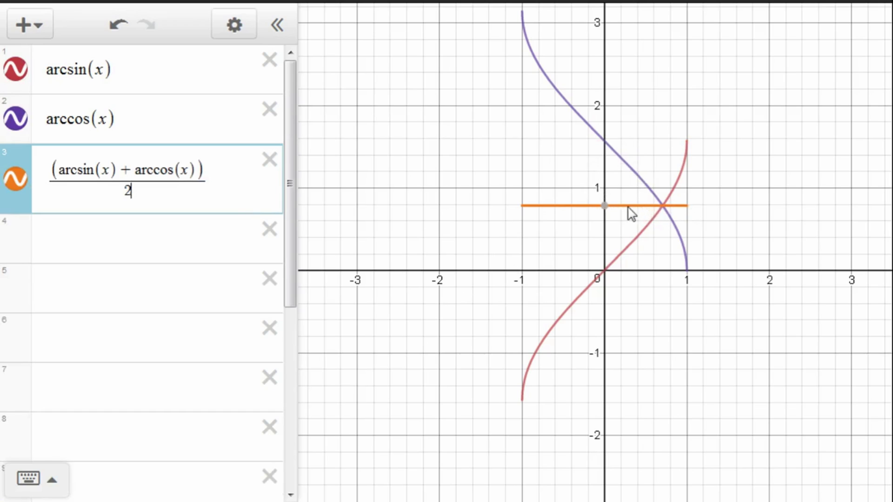
pyautogui.moveTo(613, 214)
pyautogui.press('BackSpace')
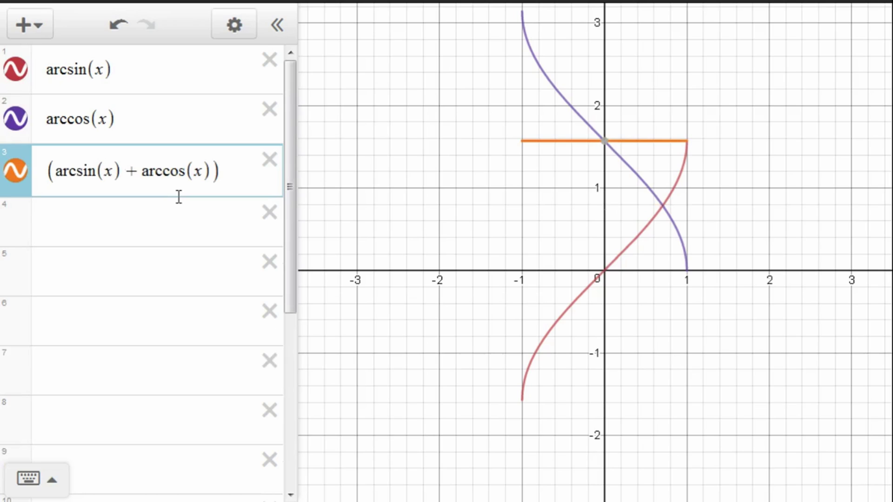
pyautogui.moveTo(605, 142)
pyautogui.click(140, 116)
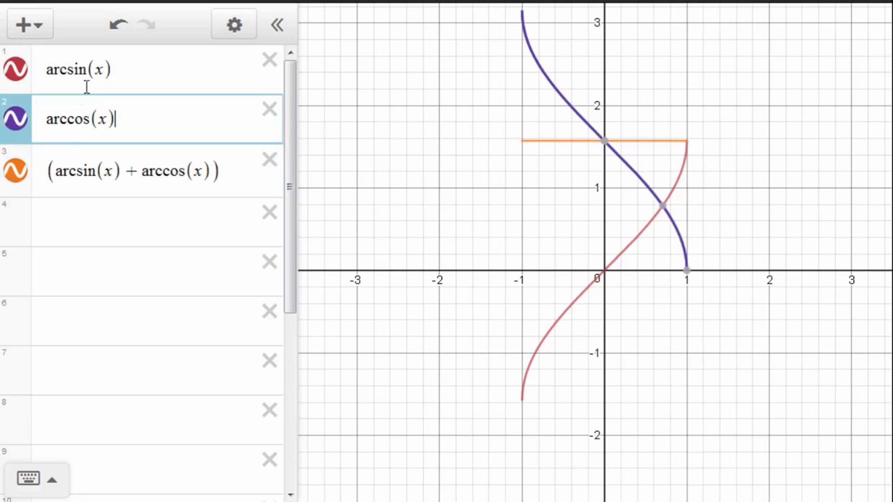
# Step: Delete the arcsin + arccos sum from row 3
pyautogui.click(52, 170)
pyautogui.keyDown('shift'); pyautogui.click(229, 166); pyautogui.keyUp('shift')
pyautogui.press('BackSpace')
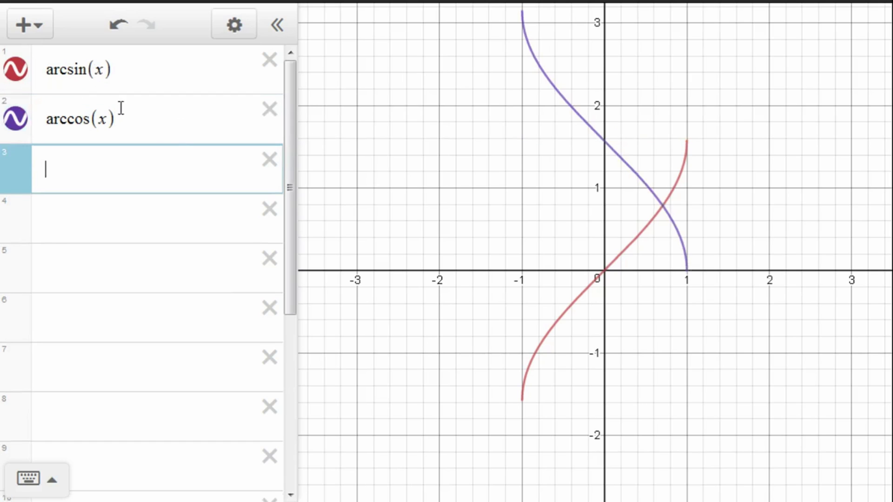
# Step: Change row 1 to arcsec(x) and row 2 to arccsc(x)
pyautogui.click(87, 69)
pyautogui.press('BackSpace')
pyautogui.press('BackSpace')
pyautogui.write('ec')
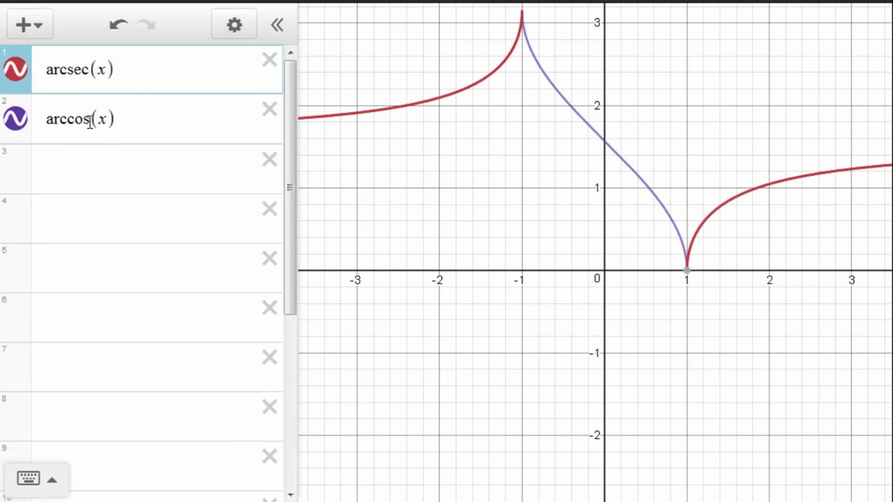
pyautogui.click(92, 120)
pyautogui.press('BackSpace')
pyautogui.press('BackSpace')
pyautogui.write('sc')
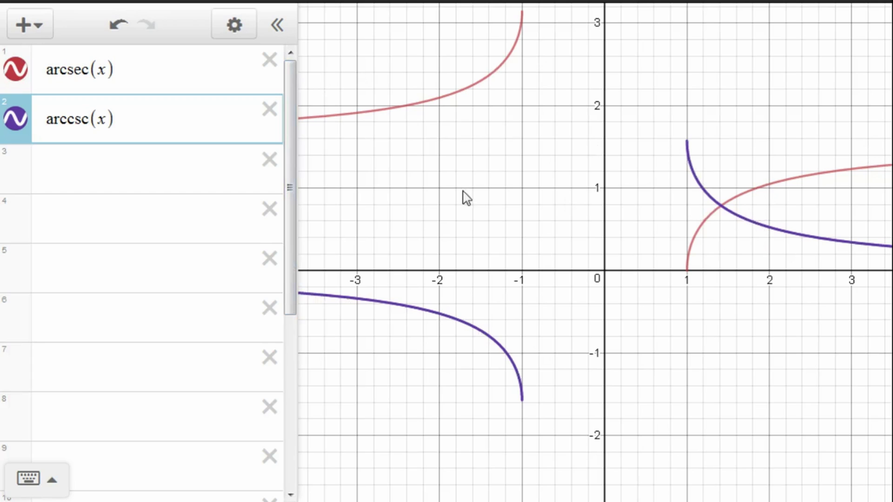
pyautogui.click(99, 168)
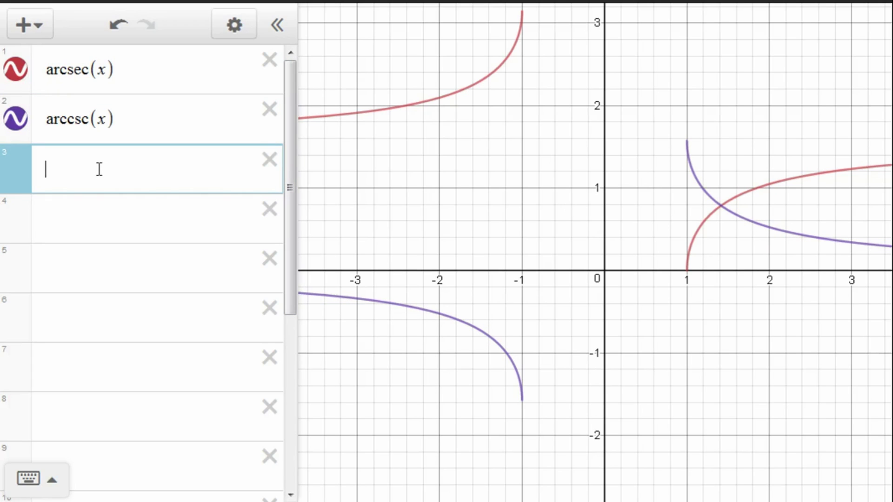
# Step: Enter (arcsec(x) + arccsc(x)) in row 3, removing the /2 so it plots at π/2
pyautogui.write('arcsec(x) + ar')
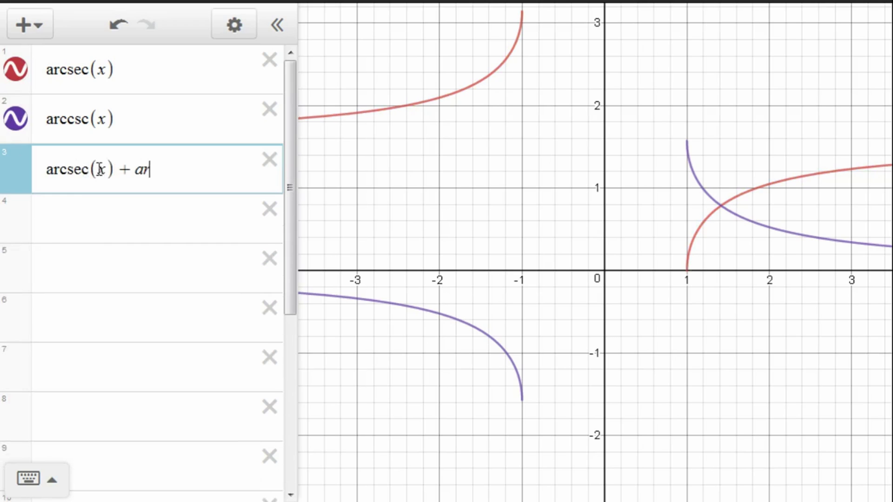
pyautogui.write('ccsc(x')
pyautogui.hotkey('ctrl', 'a')
pyautogui.write('(x))/2')
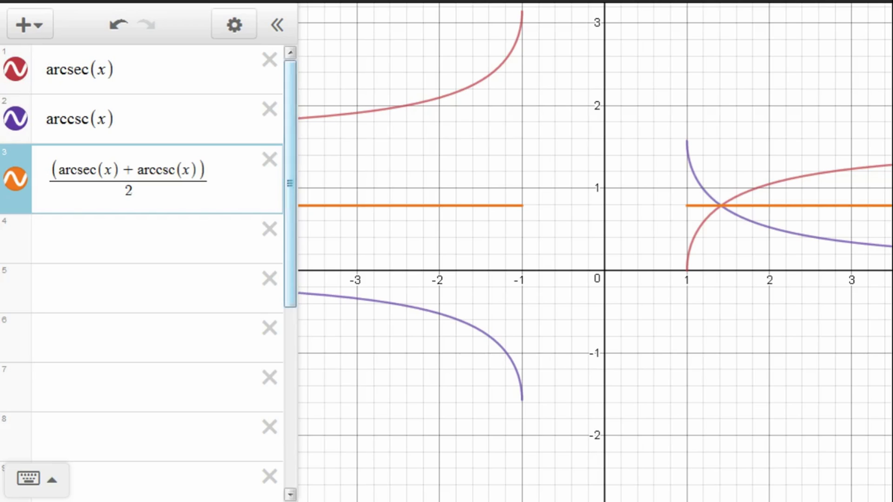
pyautogui.press('BackSpace')
pyautogui.press('BackSpace')
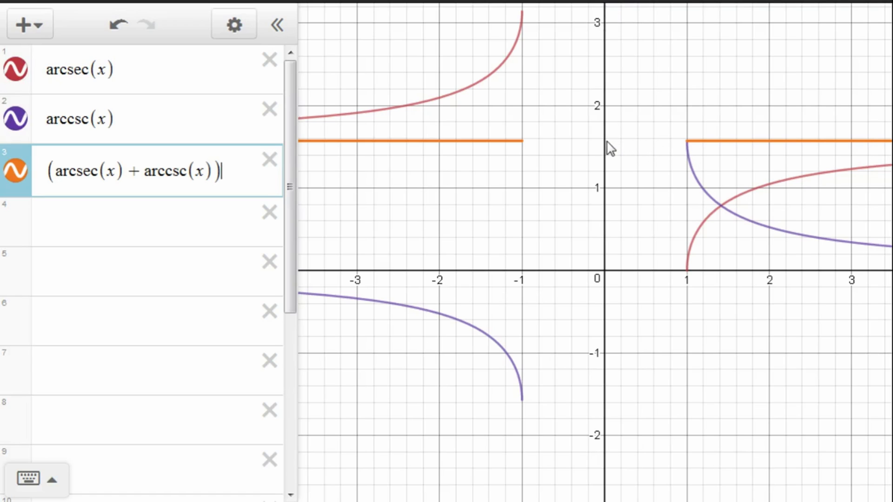
# Step: Change row 1 to arctan(x) and row 2 to arccot(x)
pyautogui.click(92, 69)
pyautogui.press('BackSpace')
pyautogui.press('BackSpace')
pyautogui.press('BackSpace')
pyautogui.write('tan')
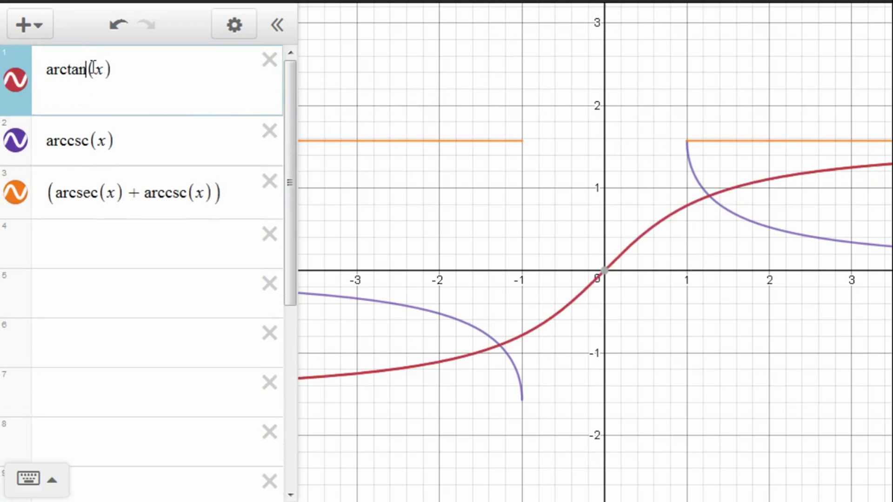
pyautogui.click(91, 118)
pyautogui.press('BackSpace')
pyautogui.press('BackSpace')
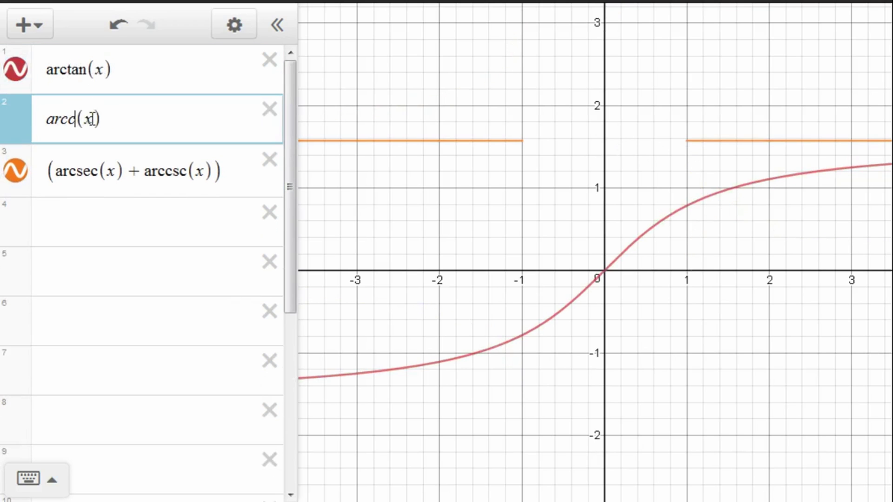
pyautogui.write('ot')
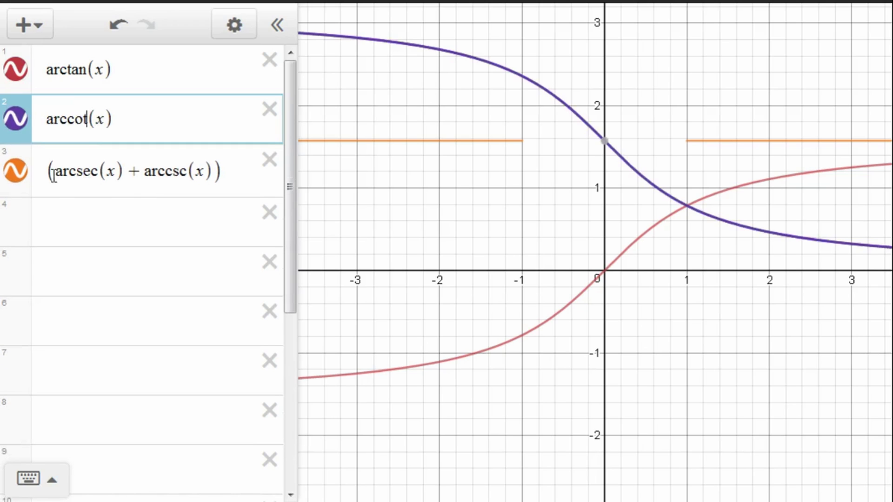
# Step: Delete the arcsec + arccsc sum from row 3
pyautogui.click(46, 170)
pyautogui.keyDown('shift'); pyautogui.click(225, 166); pyautogui.keyUp('shift')
pyautogui.press('BackSpace')
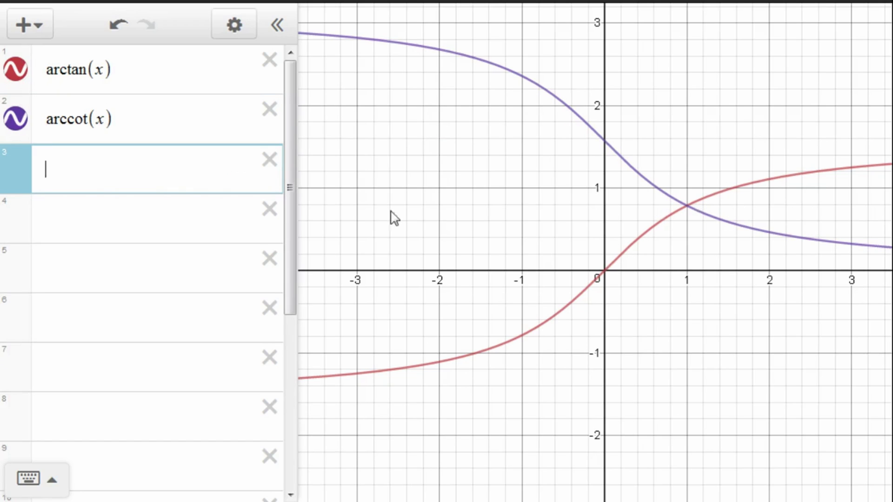
pyautogui.write('rctan(x)')
pyautogui.write('+arccot(x))')
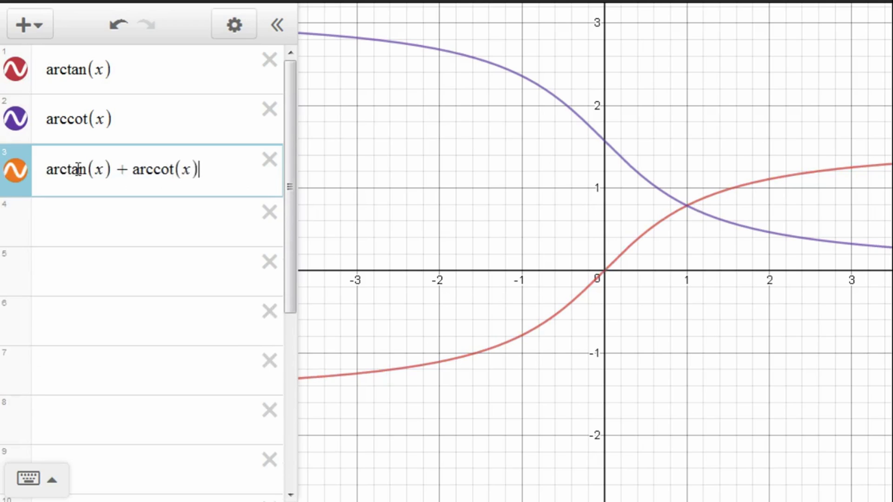
pyautogui.write('/2')
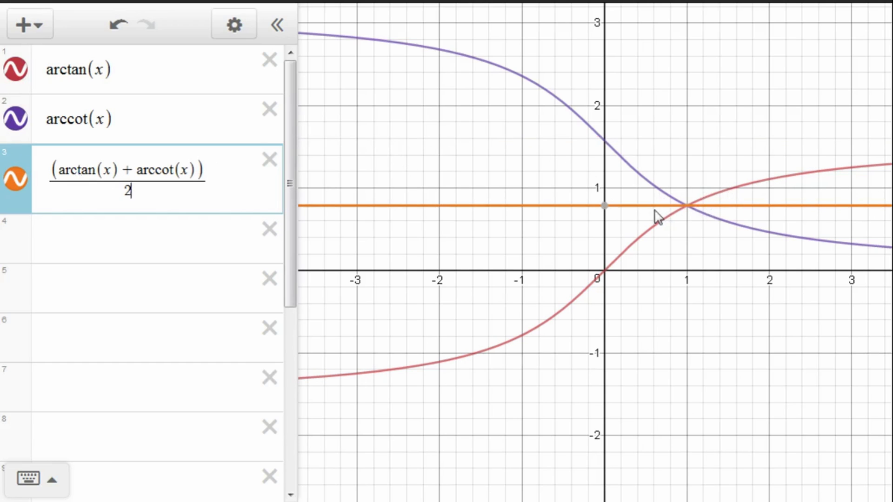
pyautogui.moveTo(605, 205)
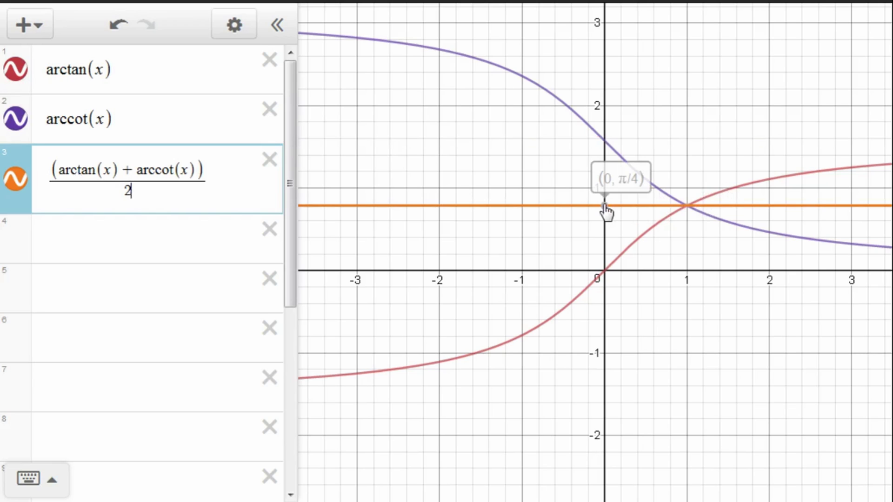
pyautogui.press('BackSpace')
pyautogui.press('BackSpace')
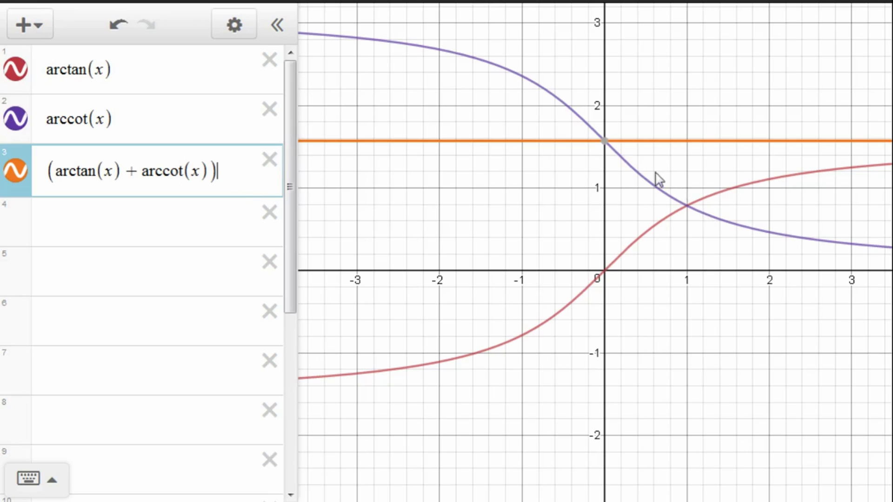
pyautogui.moveTo(605, 144)
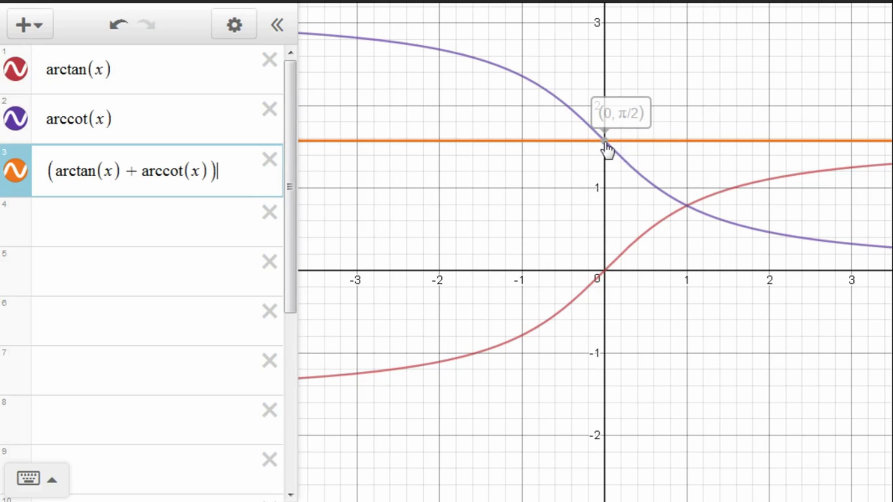
pyautogui.hotkey('ctrl', 'a')
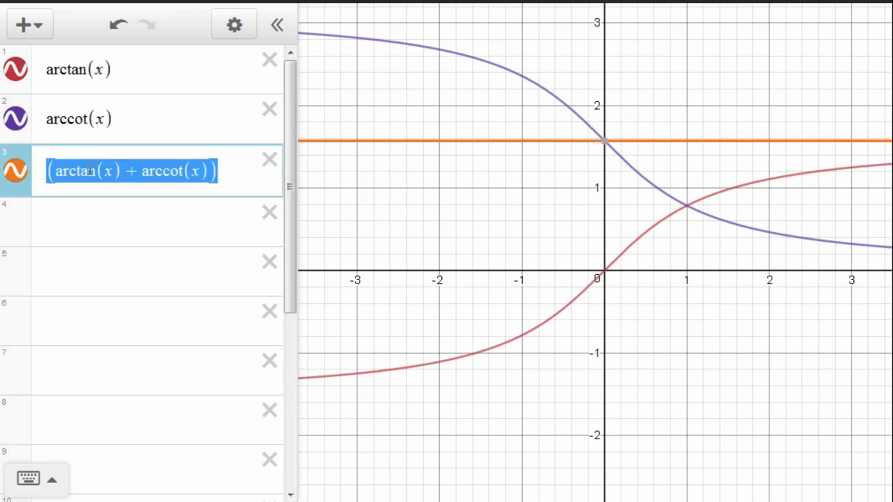
pyautogui.press('BackSpace')
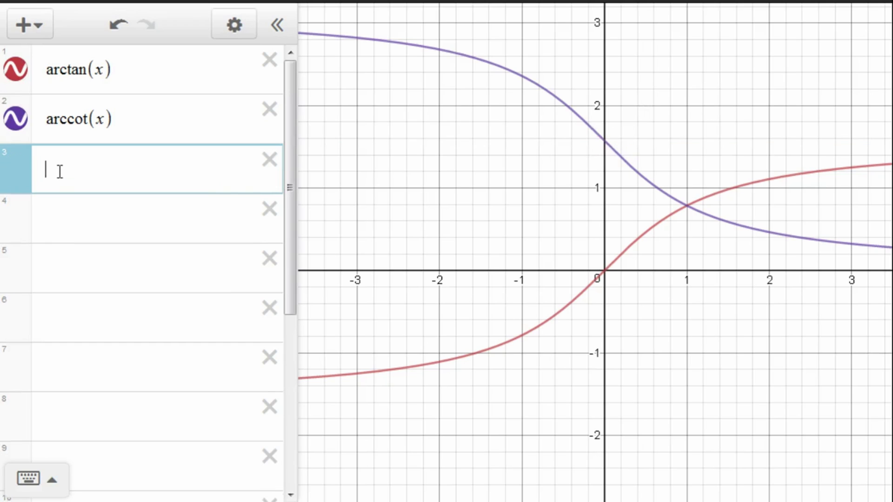
# Step: Change row 1 back to arcsin(x) and row 2 to arccos(x)
pyautogui.click(88, 69)
pyautogui.press('BackSpace')
pyautogui.press('BackSpace')
pyautogui.press('BackSpace')
pyautogui.write('sin')
pyautogui.click(89, 120)
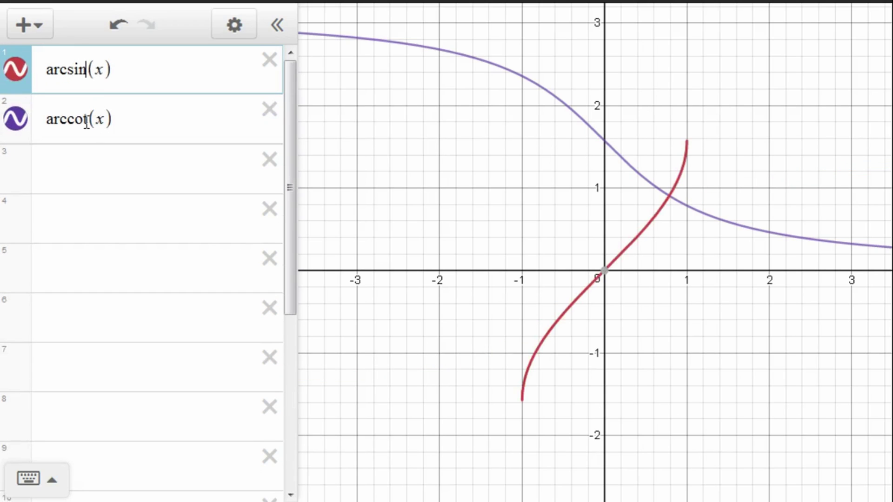
pyautogui.press('BackSpace')
pyautogui.write('s')
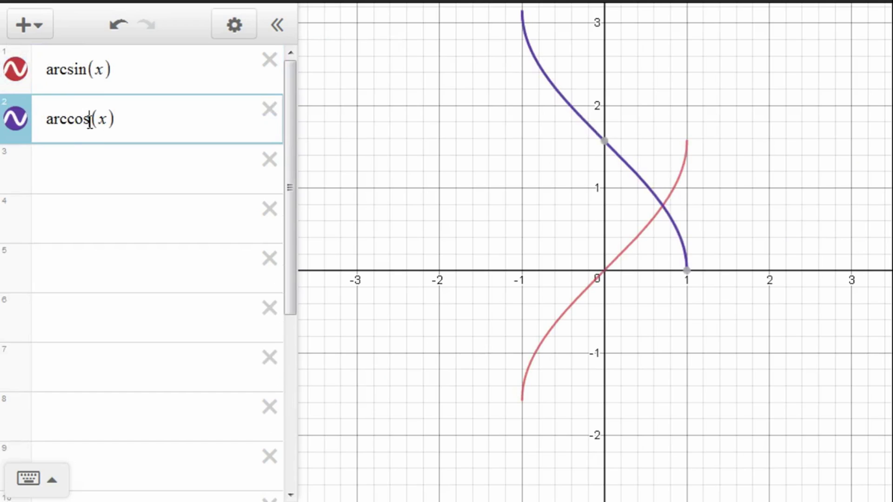
# Step: Add arcsec(x), arccsc(x), arctan(x) and arccot(x) in rows 3 through 6
pyautogui.click(86, 166)
pyautogui.write('arc')
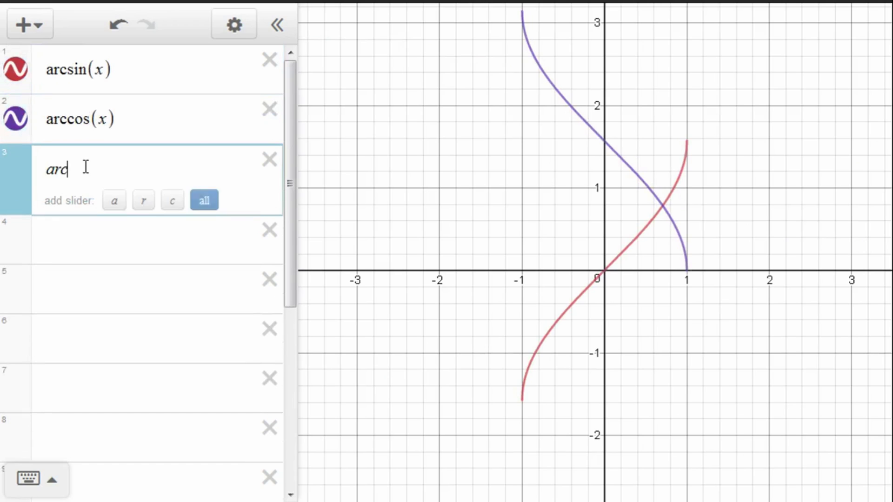
pyautogui.write('sec(x)')
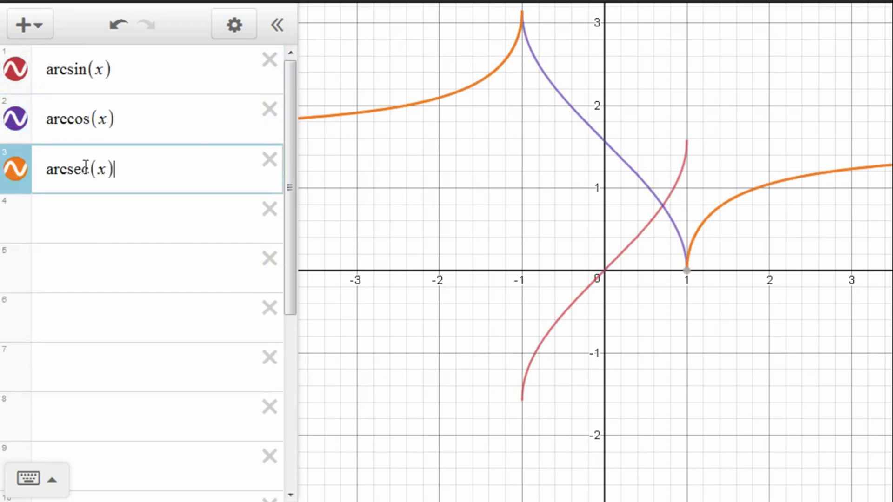
pyautogui.press('Return')
pyautogui.write('arccsc')
pyautogui.write('(x)')
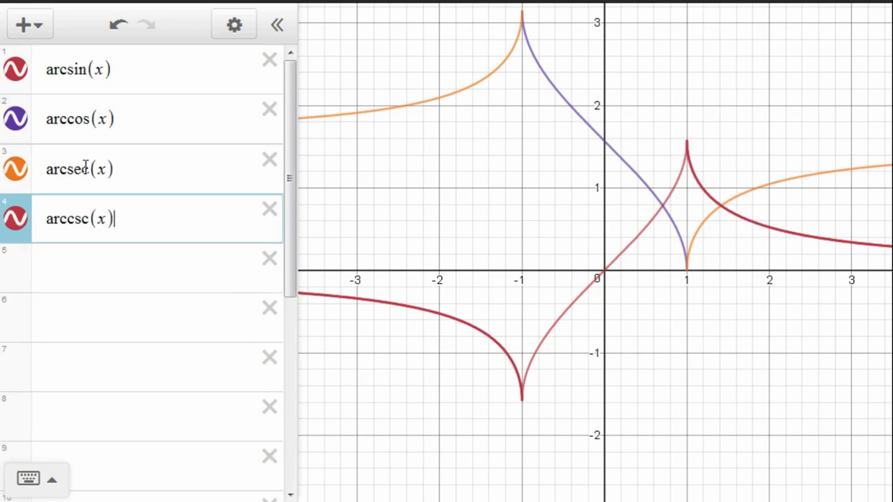
pyautogui.press('Return')
pyautogui.write('arctan(x)')
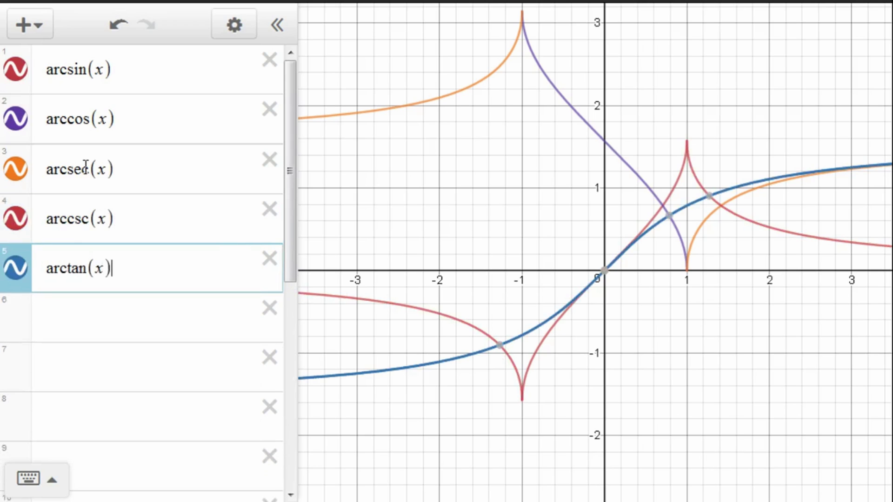
pyautogui.press('Return')
pyautogui.write('arccot(x)')
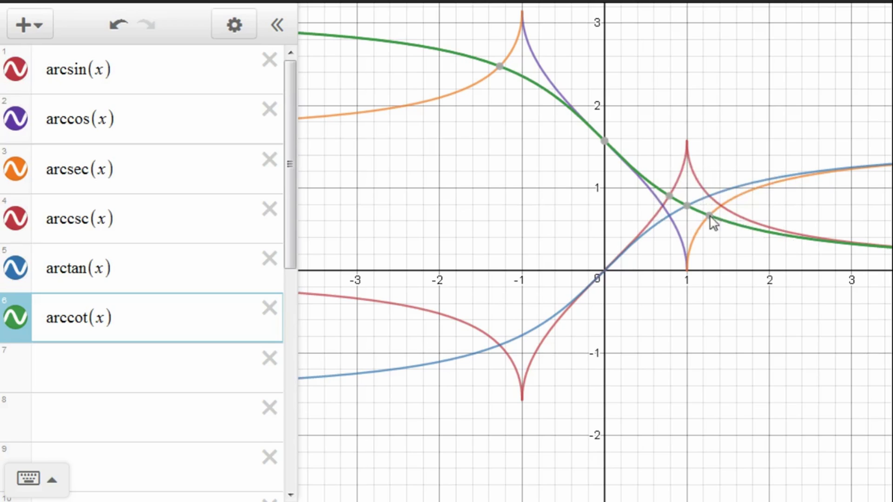
pyautogui.click(85, 358)
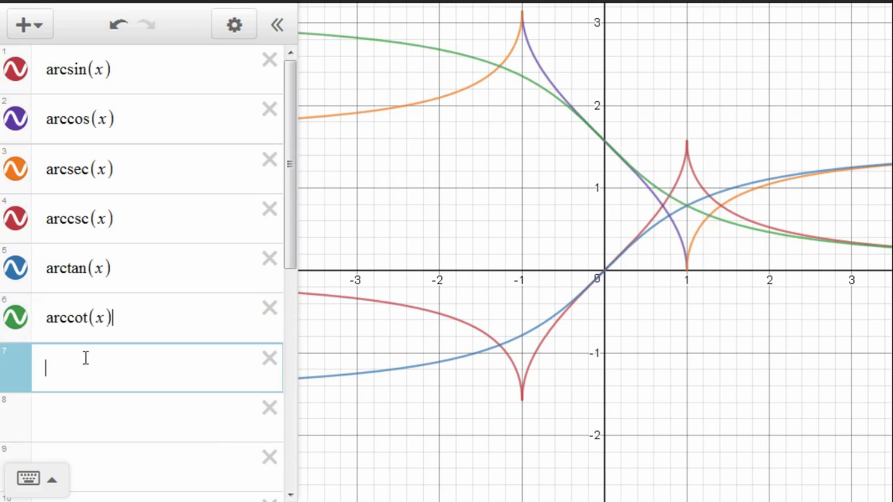
# Step: Add the horizontal line y = π/4 in row 7
pyautogui.write('y')
pyautogui.write('=pi/4')
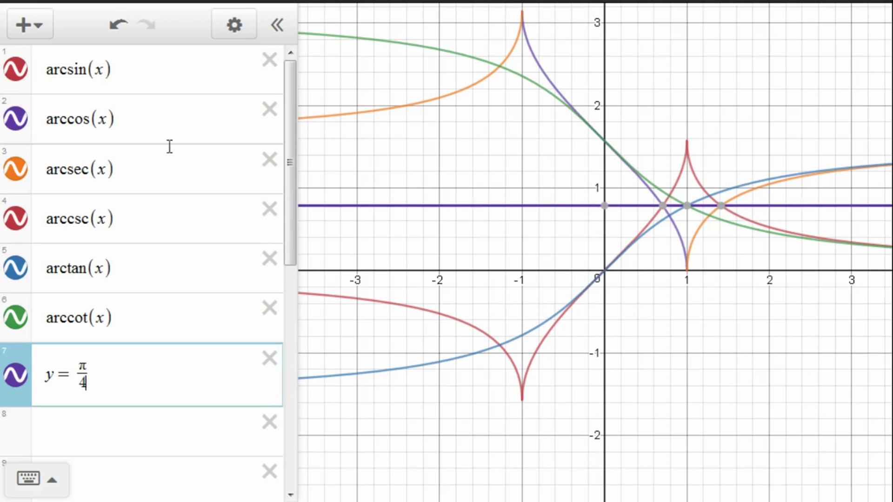
pyautogui.click(114, 419)
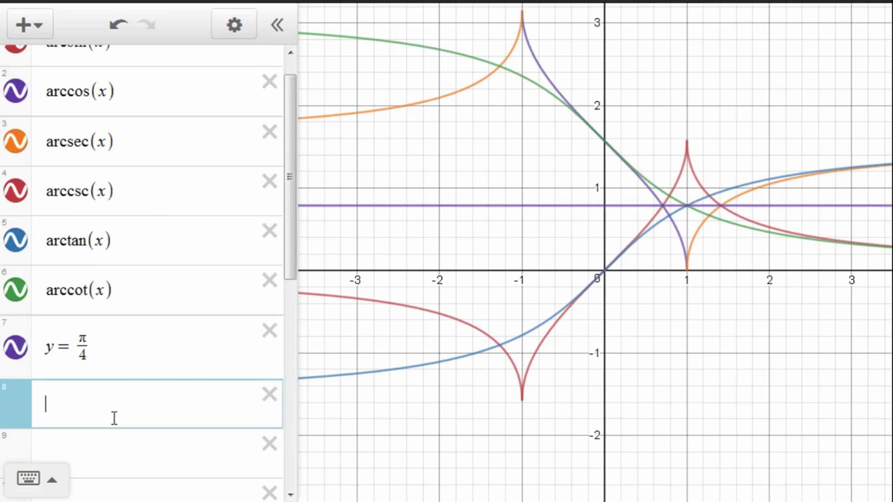
# Step: Enter arcsin(x)+arccos(x)=π/2 in row 8 and highlight its arcsin(x) and arccos(x) terms
pyautogui.write('arcsin')
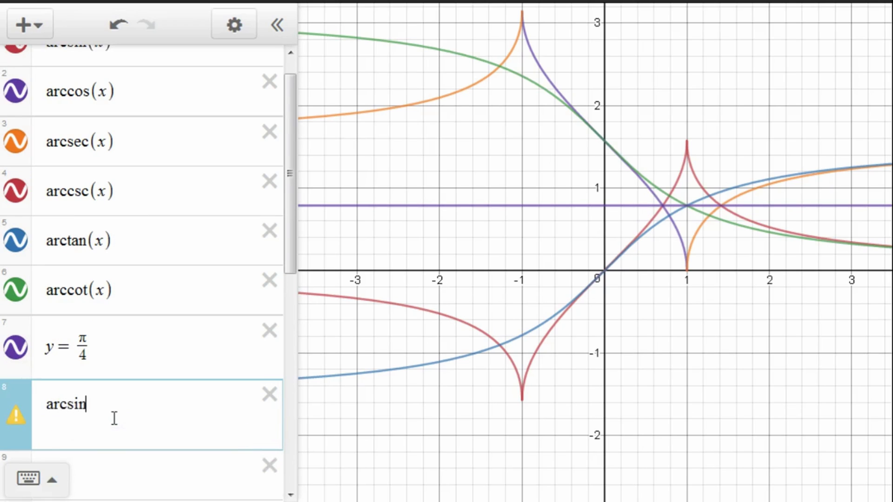
pyautogui.write('(x)+arccos')
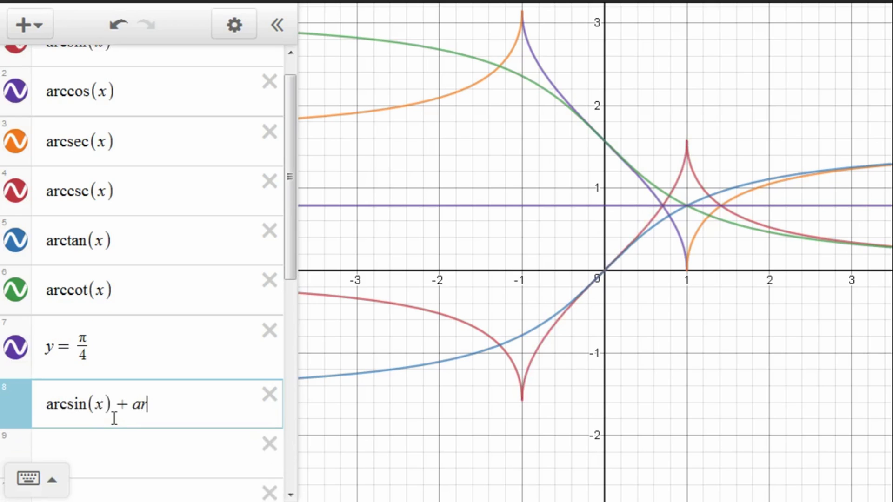
pyautogui.write('(x)=pi')
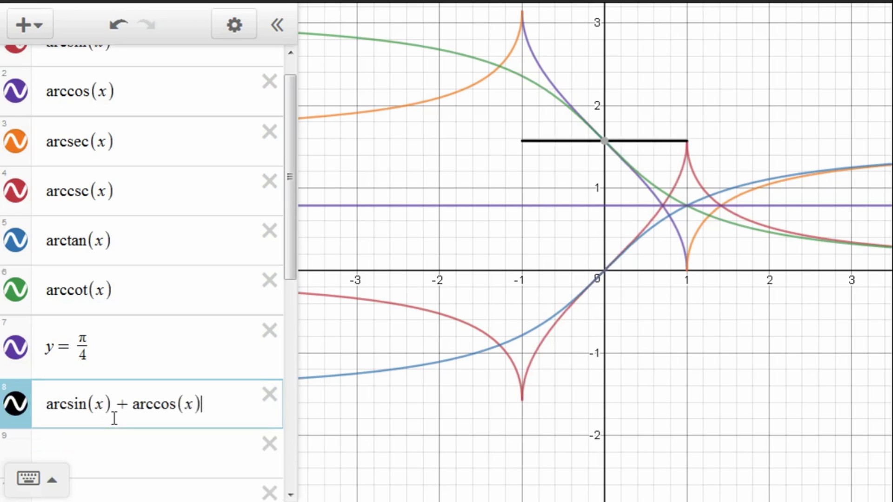
pyautogui.write('/2')
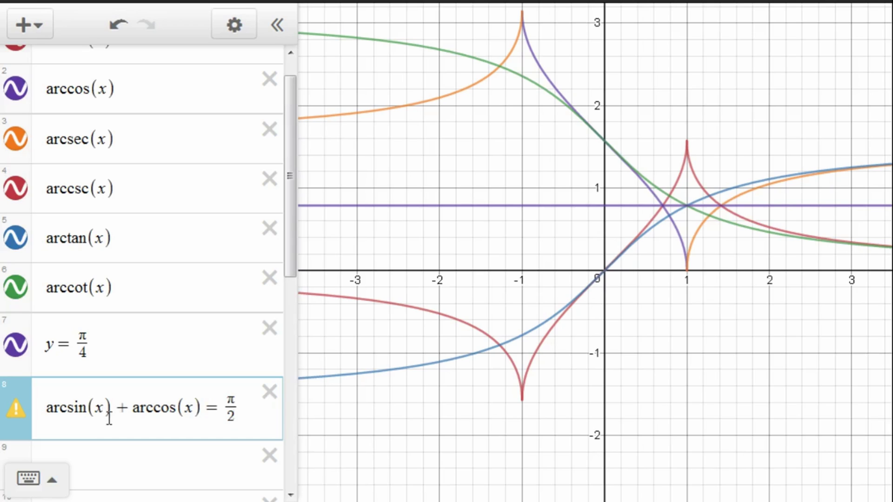
pyautogui.moveTo(48, 408); pyautogui.dragTo(112, 408)
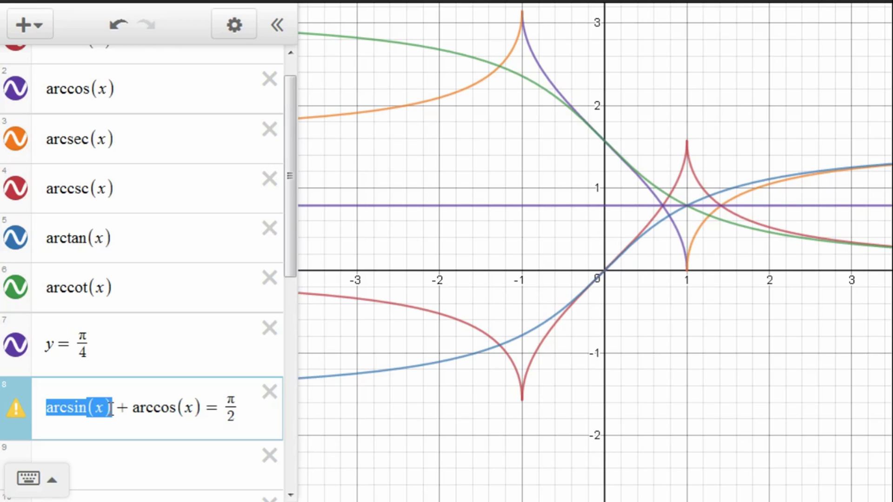
pyautogui.click(140, 408)
pyautogui.moveTo(133, 408); pyautogui.dragTo(200, 408)
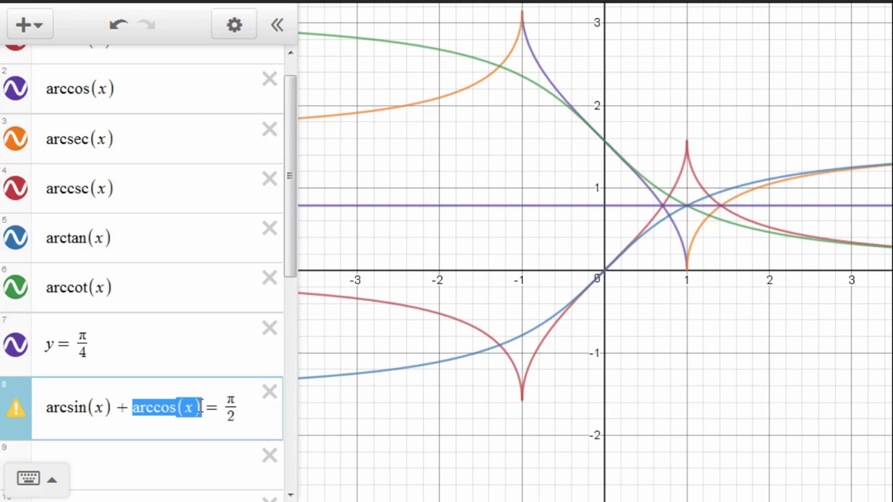